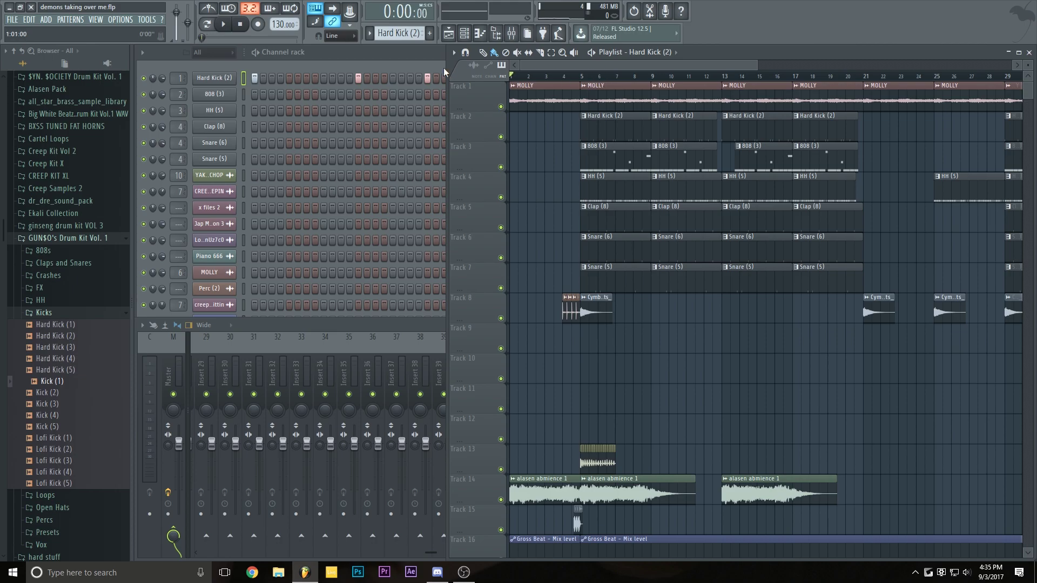
- Play the beat, stop, then replay its ending from around bar 35
scroll(577, 85, "down", 3)
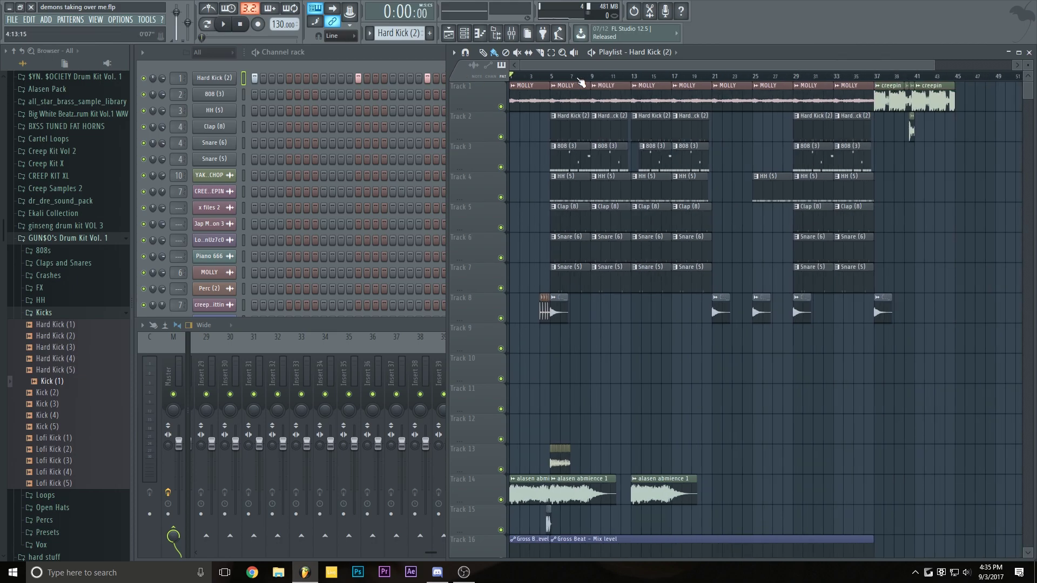
key("space")
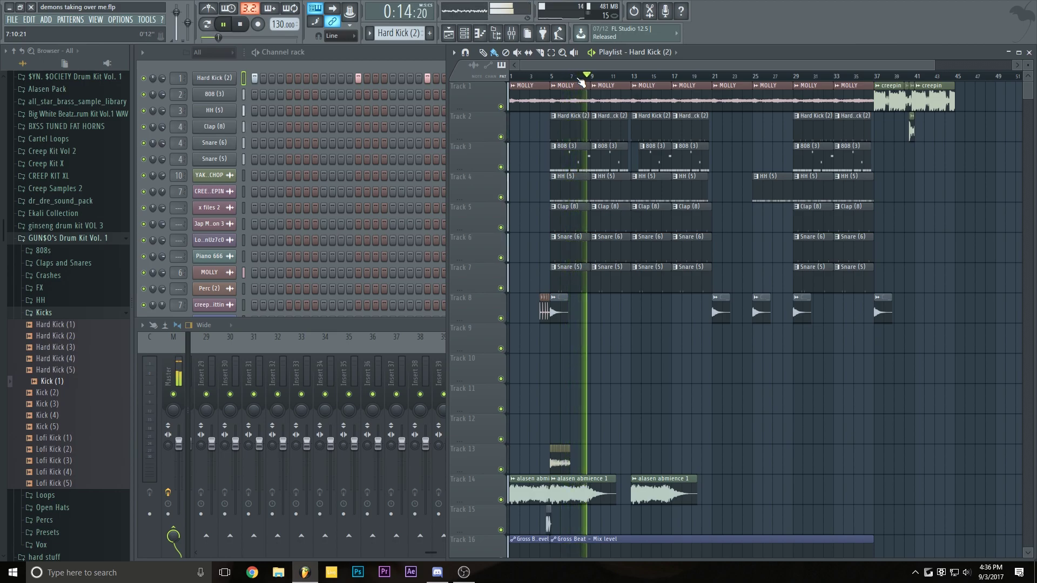
key("space")
left_click(866, 77)
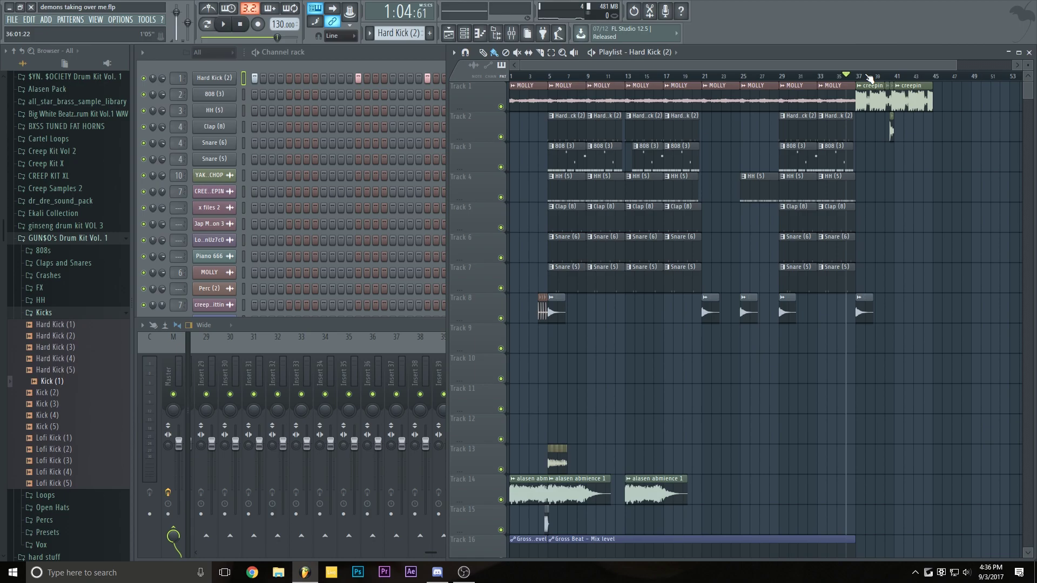
scroll(870, 78, "up", 4)
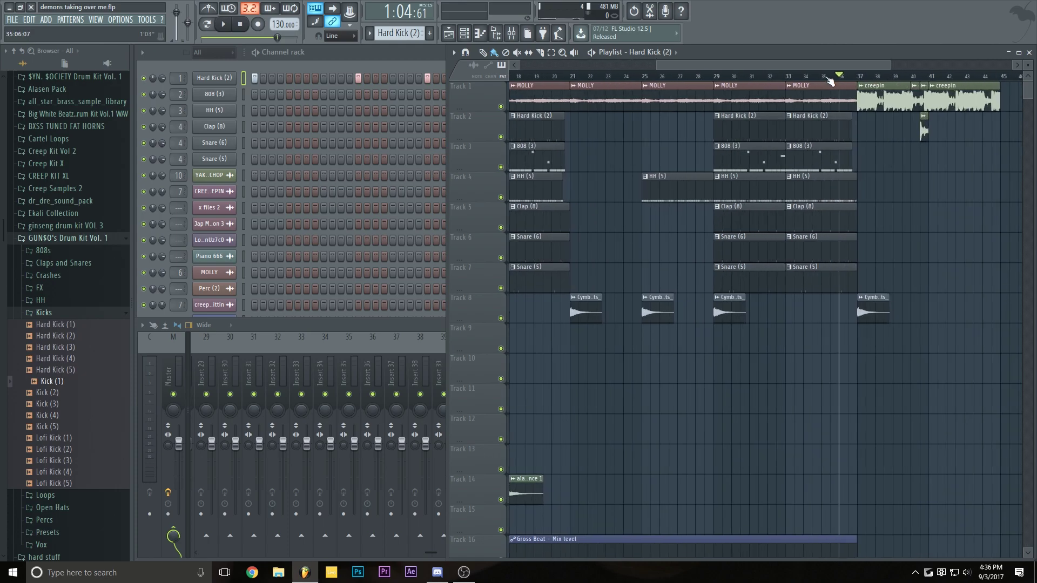
left_click(820, 76)
key("space")
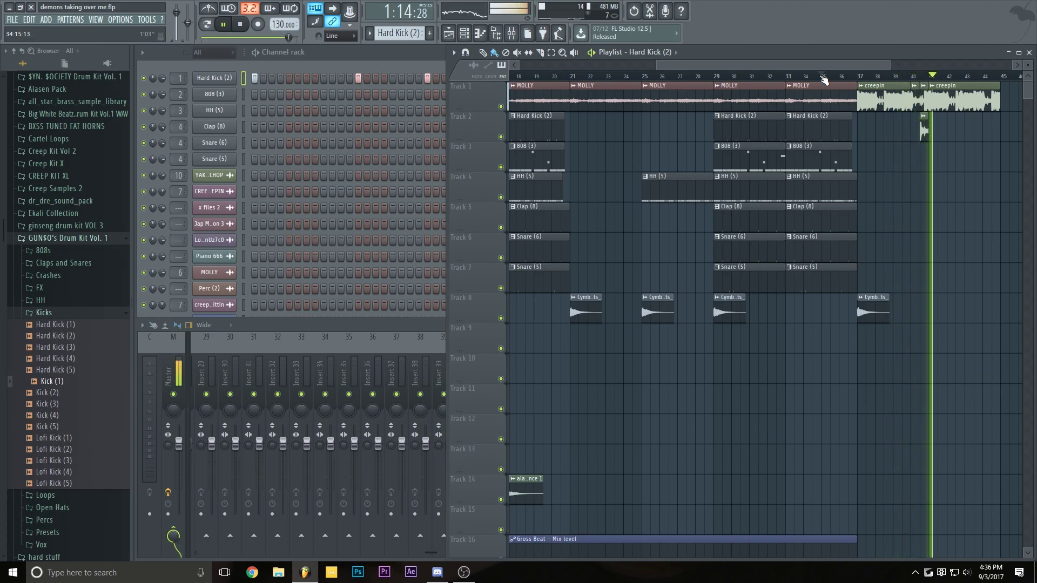
- Stop playback and move the playhead to bar 37, then back to bar 5
scroll(921, 125, "down", 3)
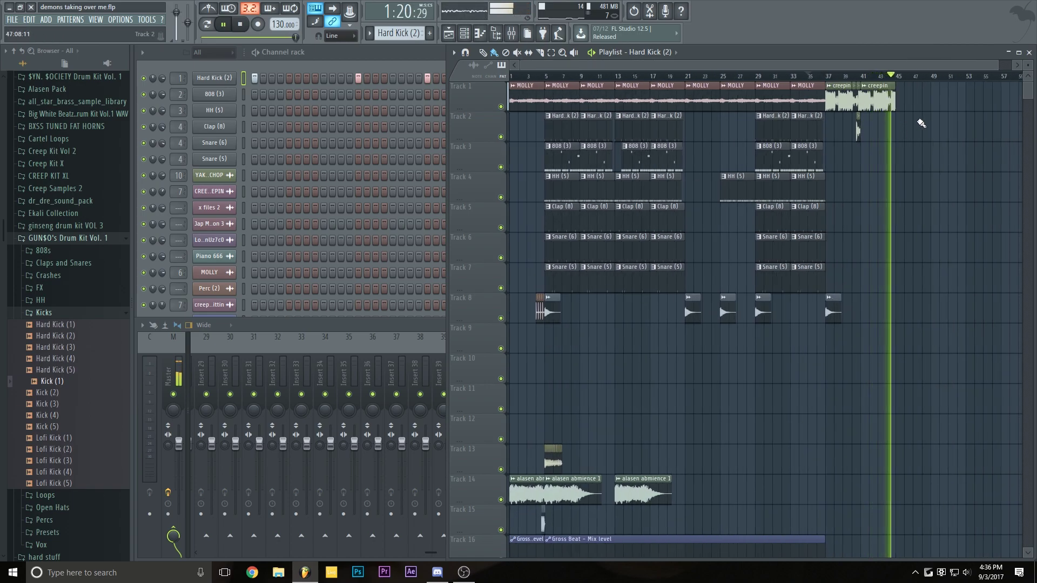
scroll(920, 123, "down", 3)
key("space")
scroll(921, 123, "up", 3)
left_click(829, 75)
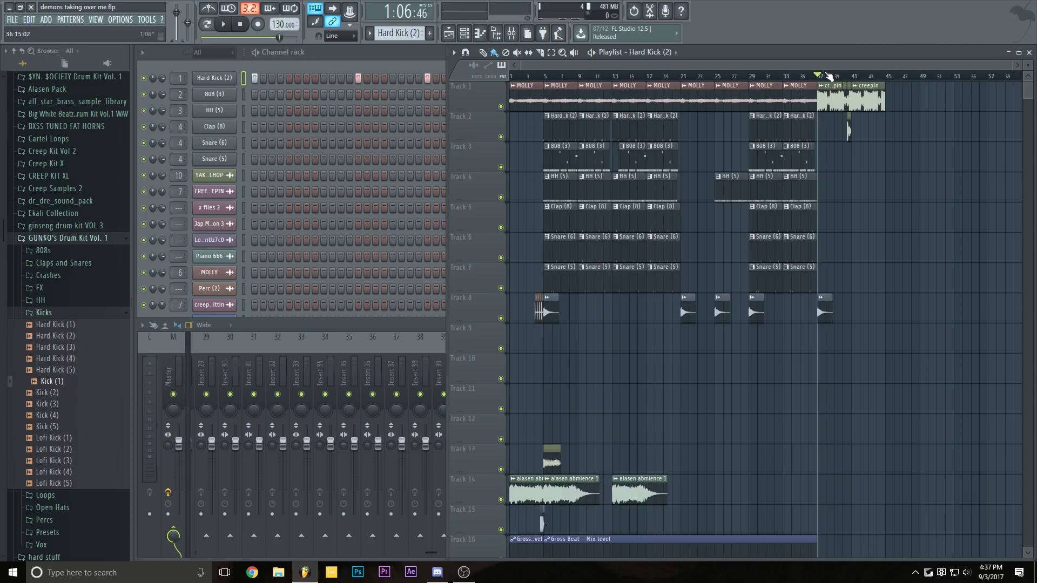
left_click(544, 76)
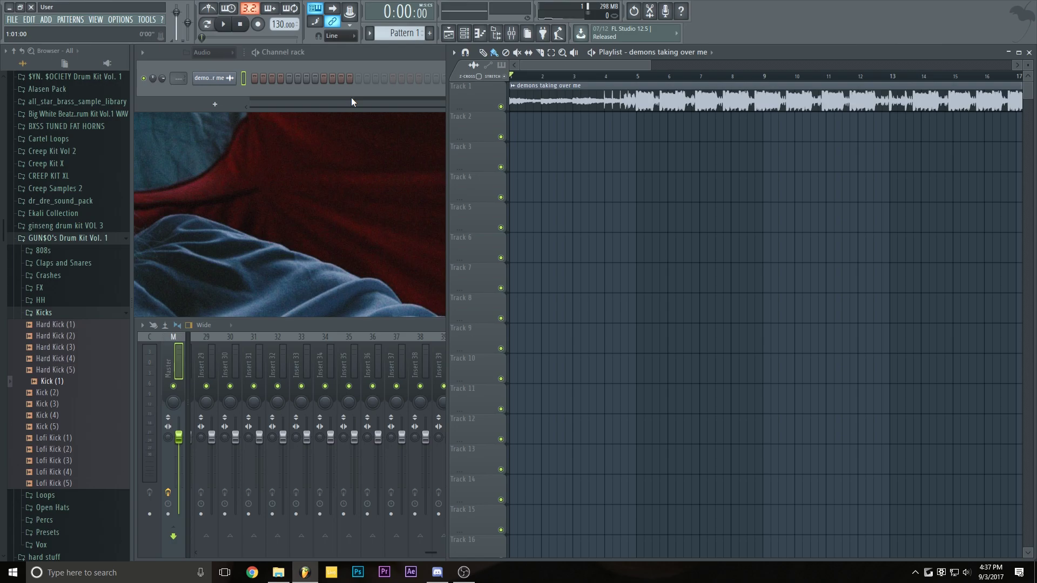
- Select bars 5 to 9 and export them as a wave file
left_click(638, 77)
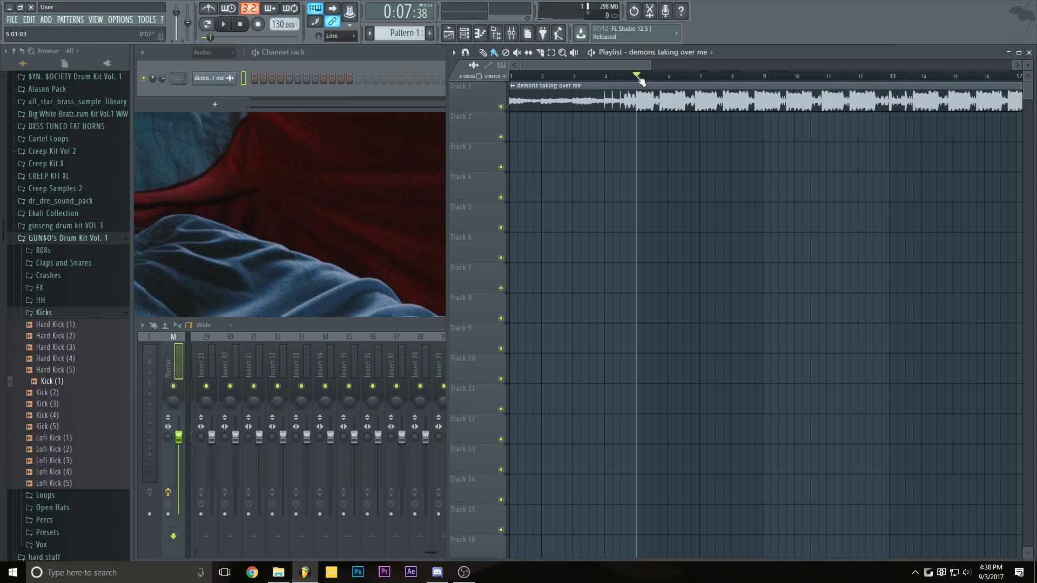
left_click_drag(640, 77, 763, 76)
scroll(614, 63, "down", 2)
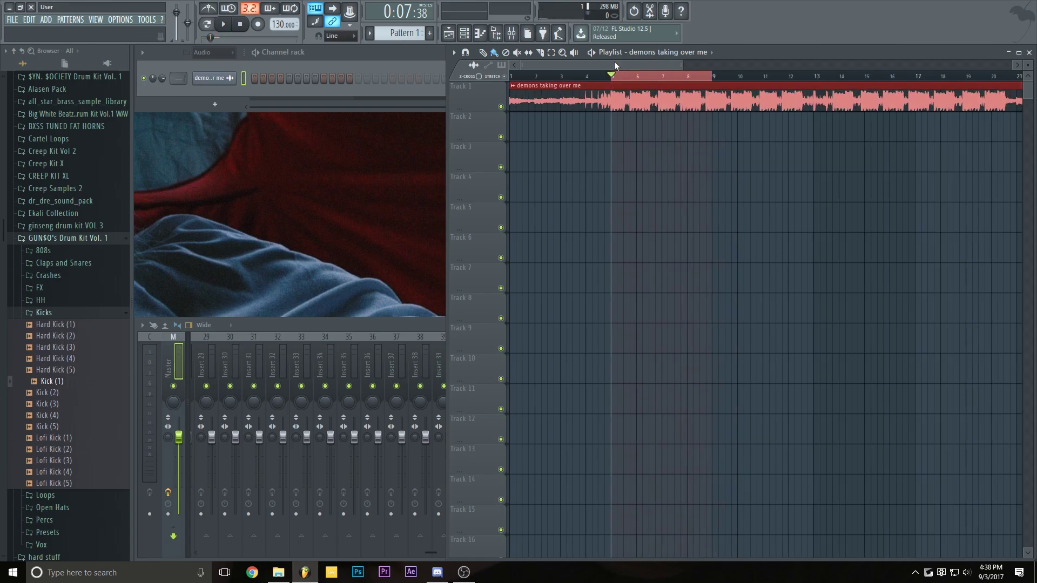
key("ctrl+r")
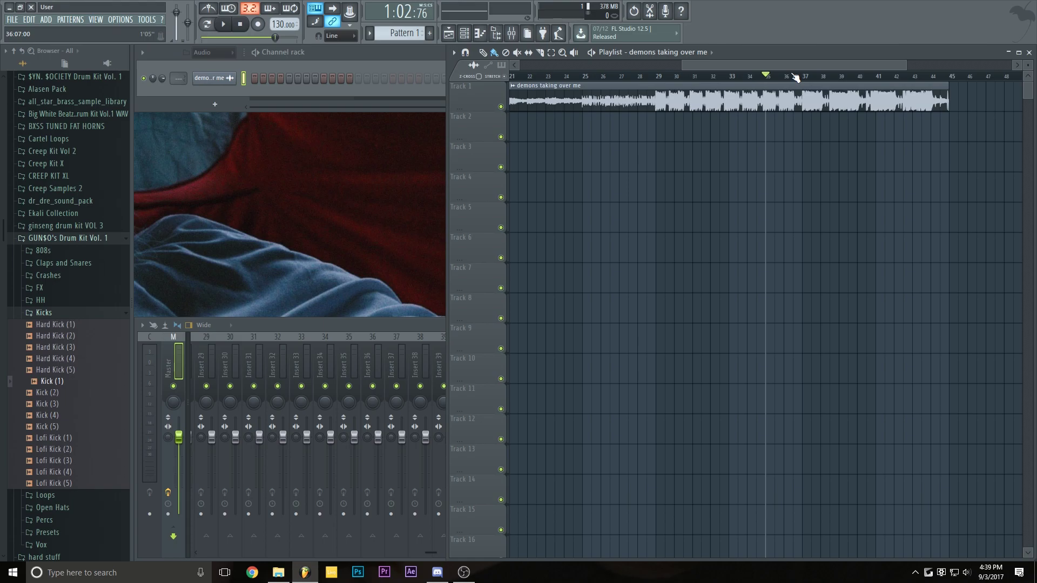
- Slice the audio clip at bar 37 and delete everything after it
left_click(802, 76)
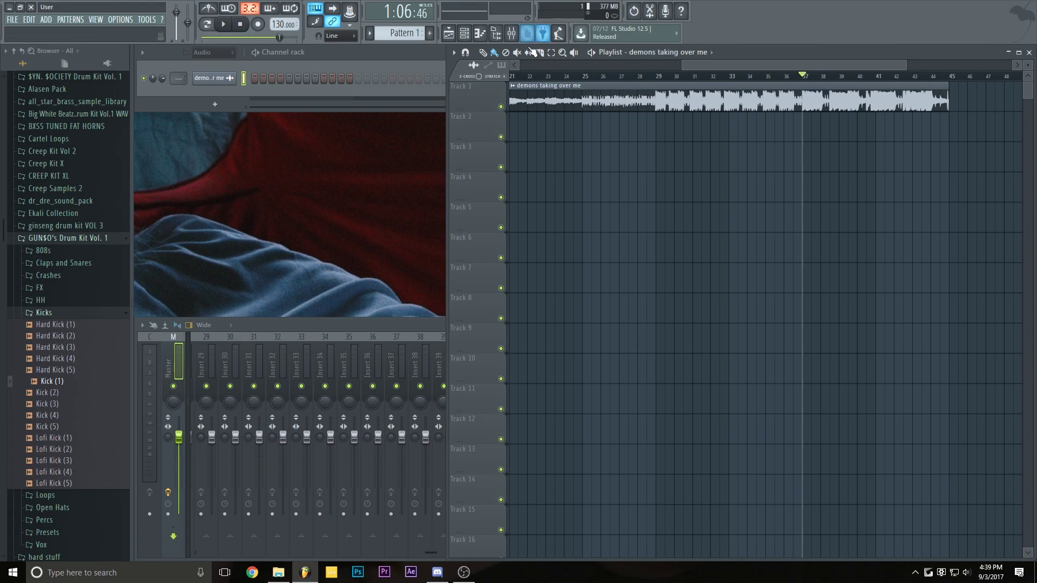
left_click_drag(806, 92, 803, 162)
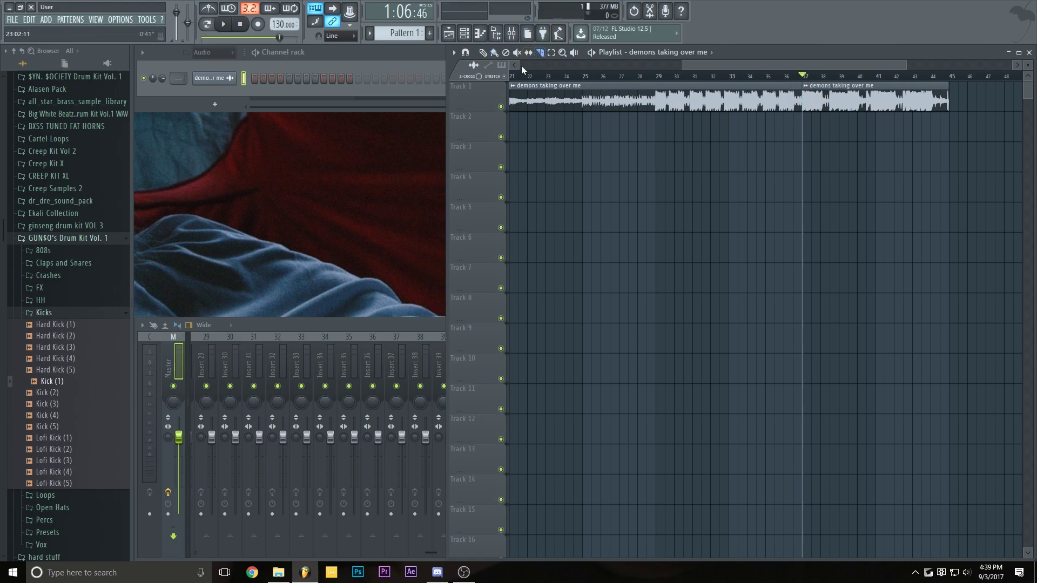
left_click(493, 52)
right_click(810, 94)
- Drag the 'Slow this down' audio from the Desktop folder onto bar 37
scroll(815, 76, "down", 2)
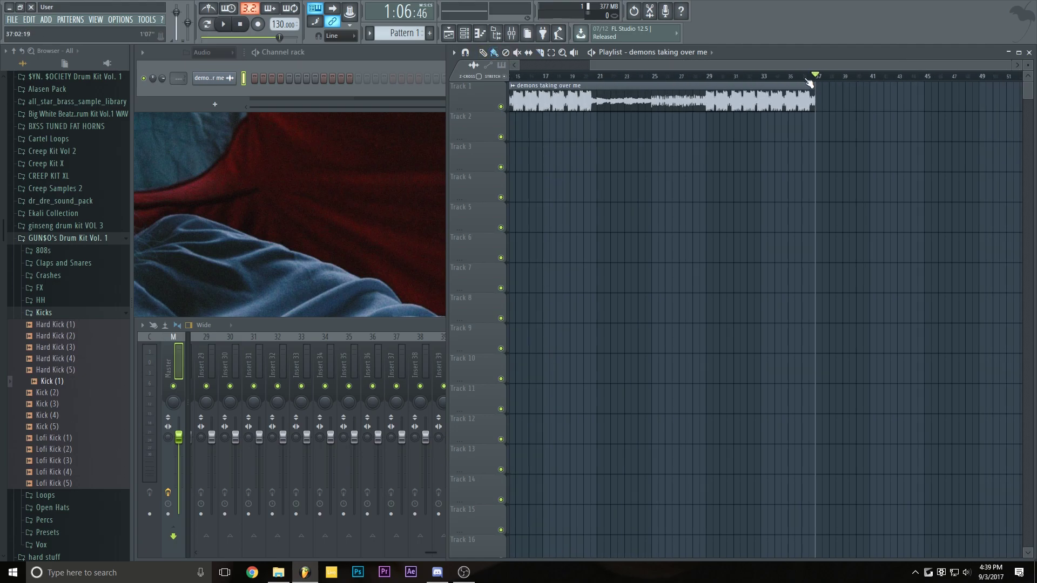
left_click(278, 573)
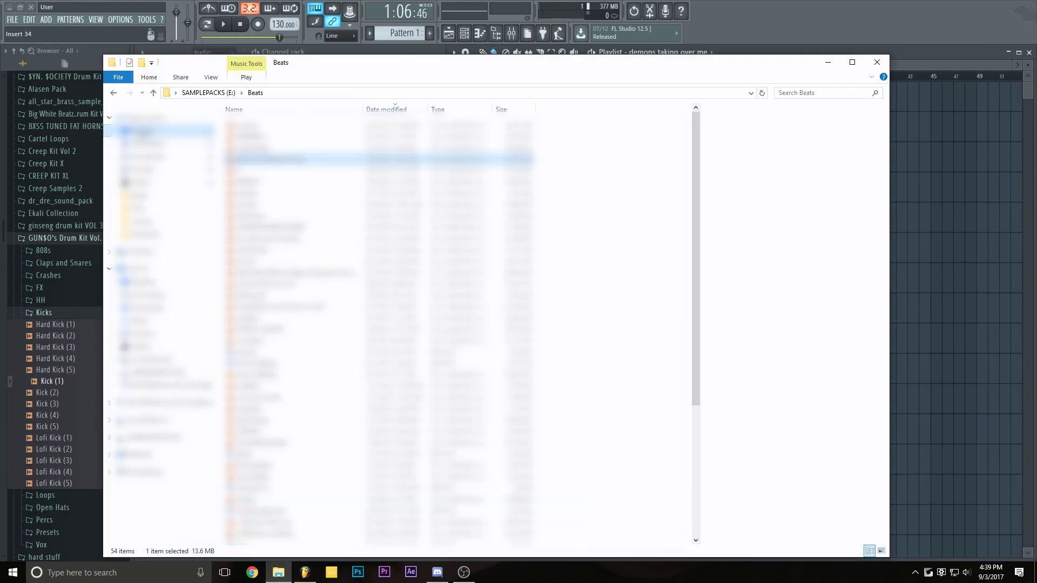
left_click(143, 130)
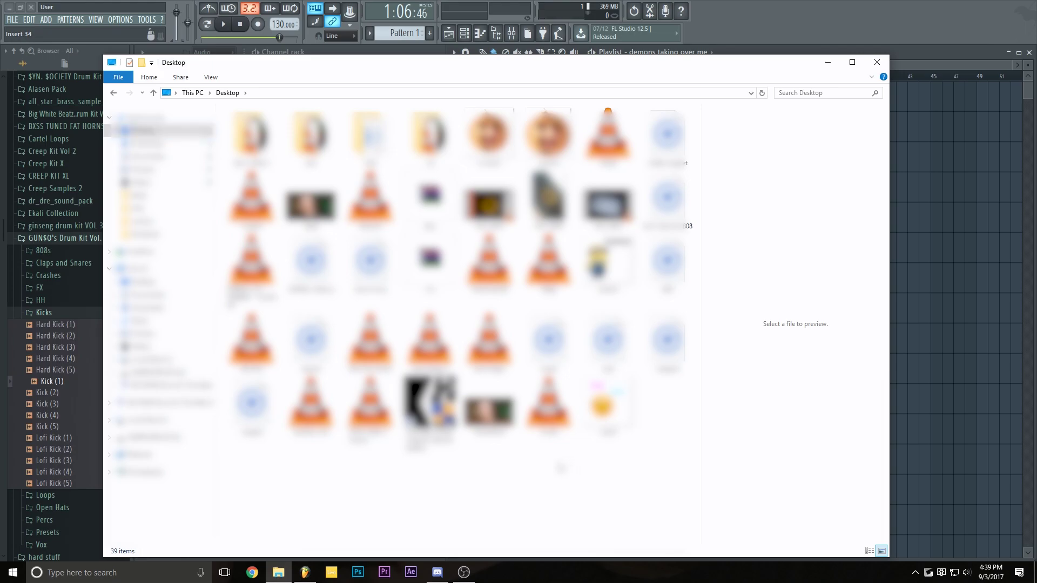
left_click_drag(562, 467, 783, 74)
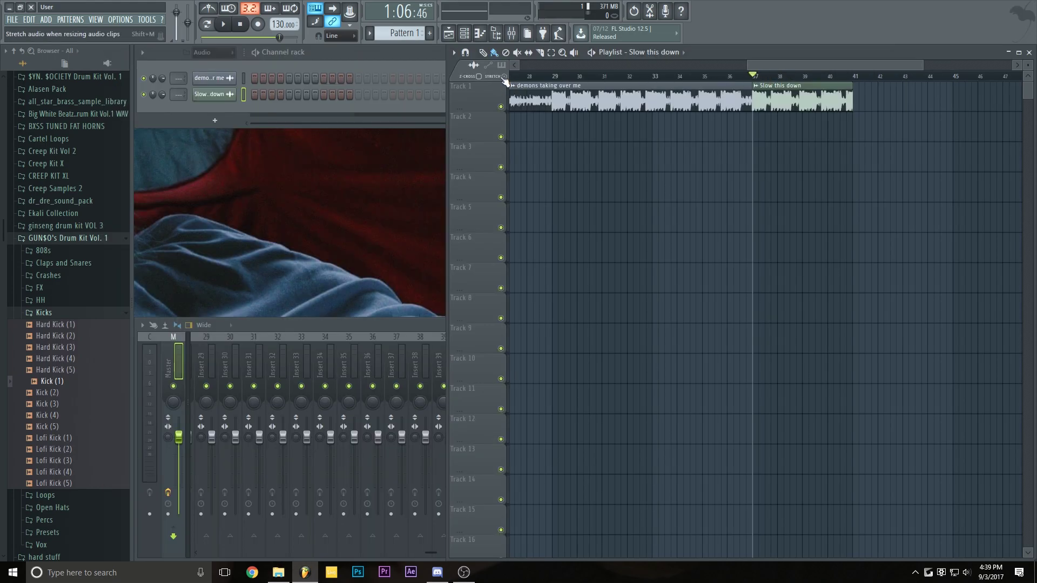
- Stretch the 'Slow this down' clip's right edge from bar 41 out to bar 45
scroll(741, 84, "up", 2)
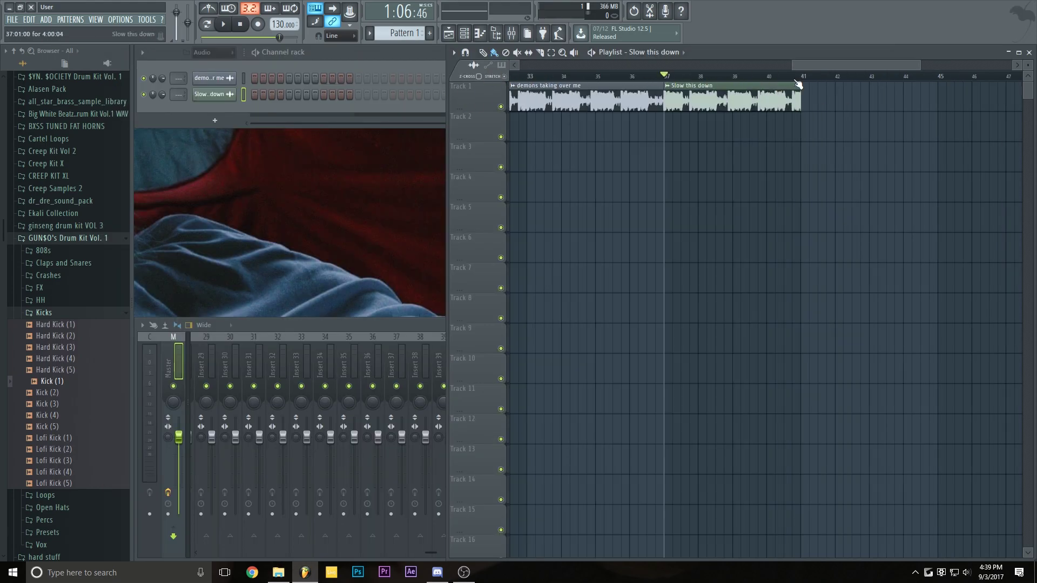
left_click_drag(798, 100, 937, 101)
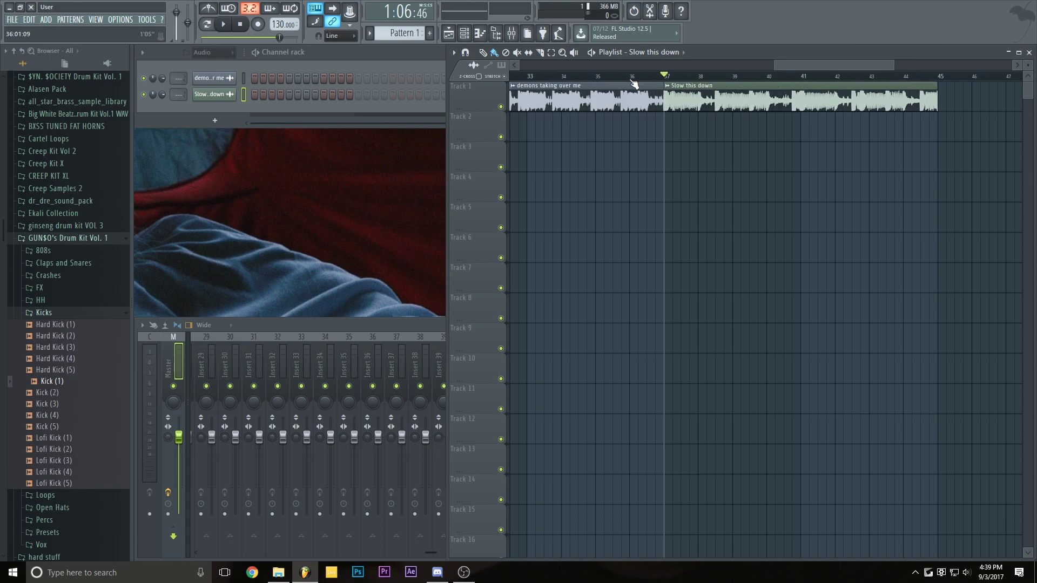
- Play the beat from near bar 35 into the slowed section, then park the playhead at bar 43
scroll(613, 80, "down", 2)
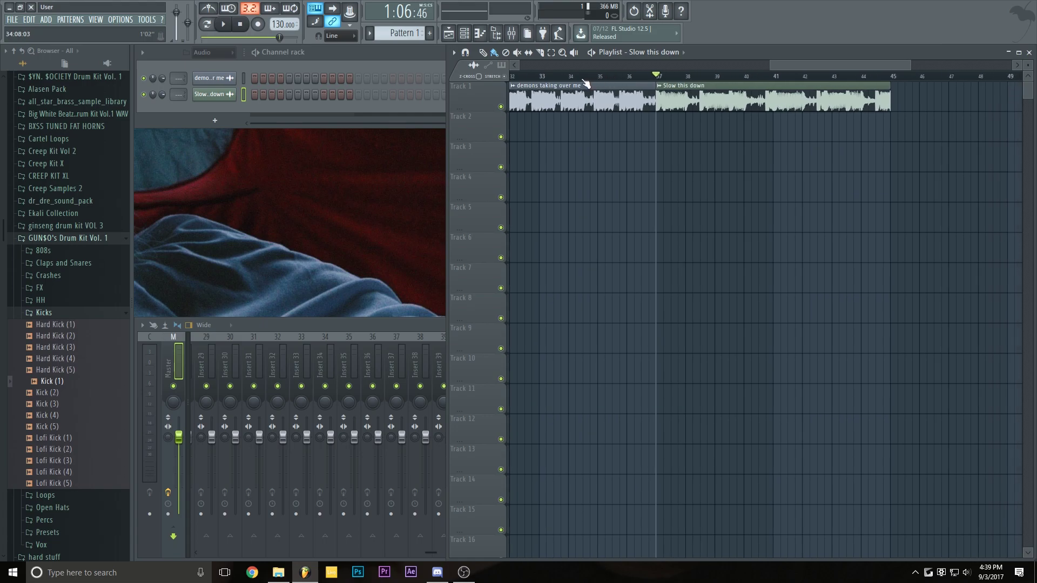
left_click(592, 76)
key("space")
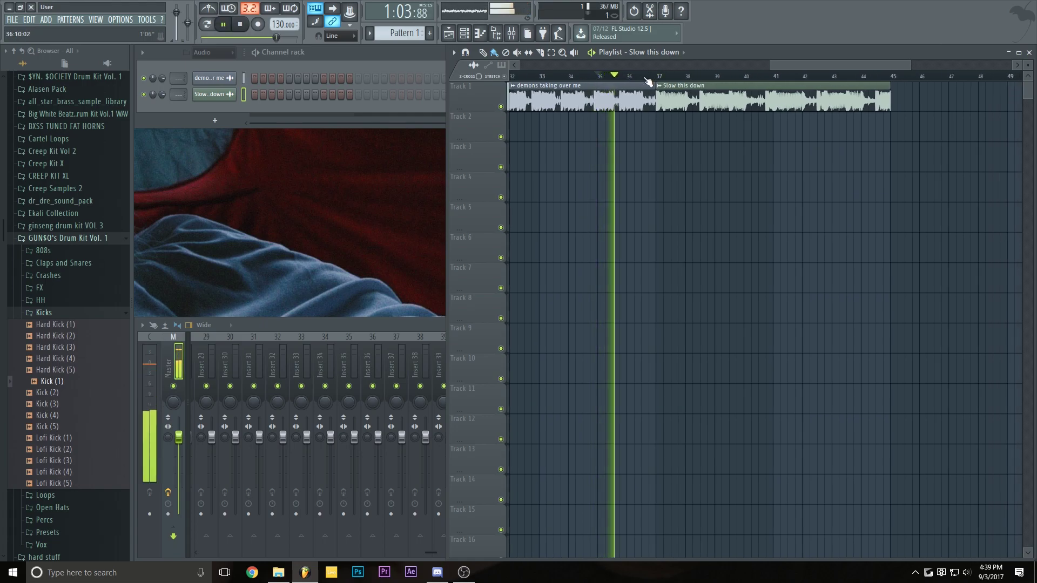
scroll(660, 79, "up", 2)
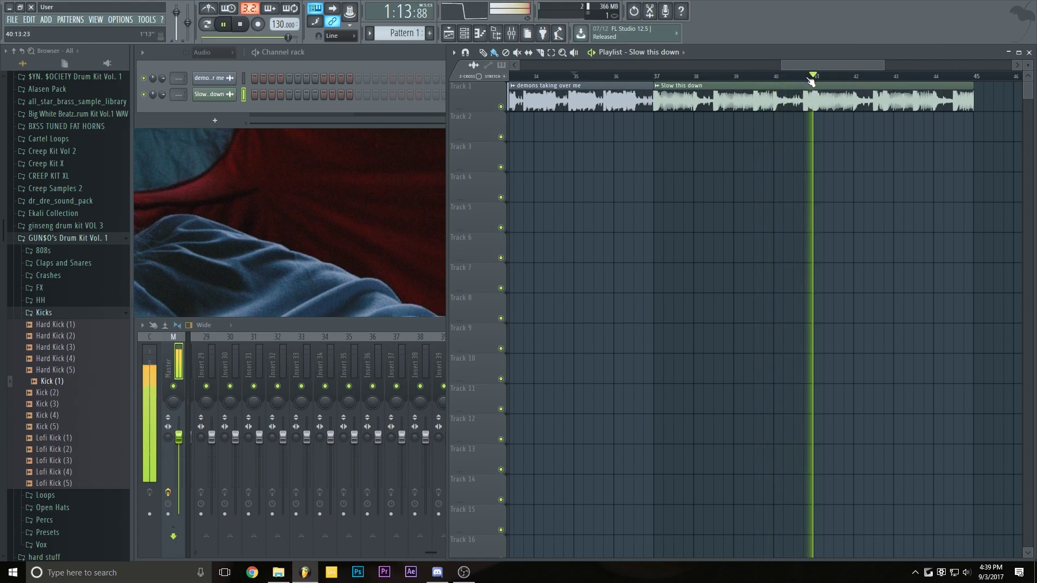
scroll(829, 81, "down", 1)
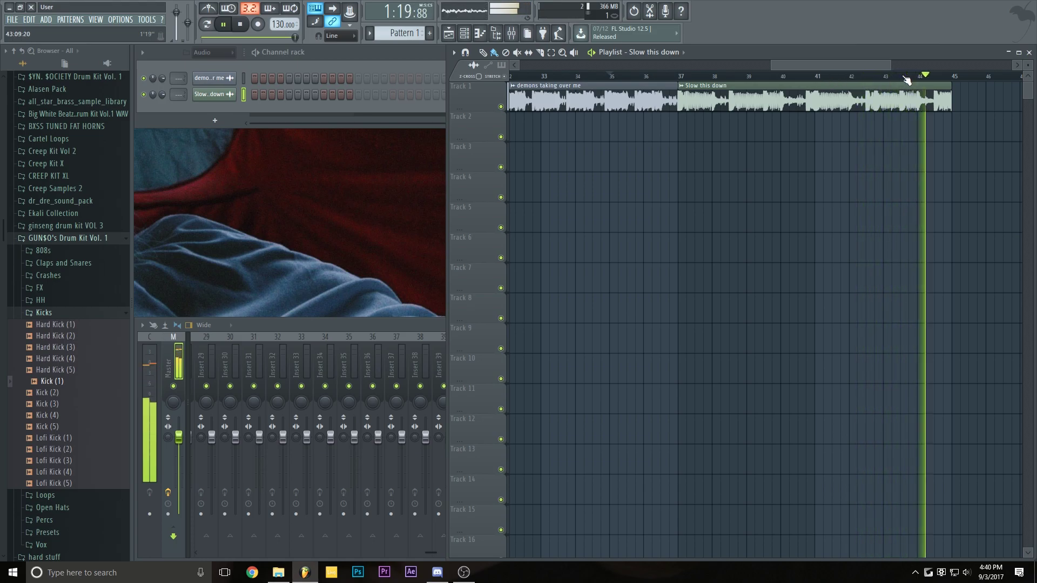
key("space")
scroll(680, 80, "down", 1)
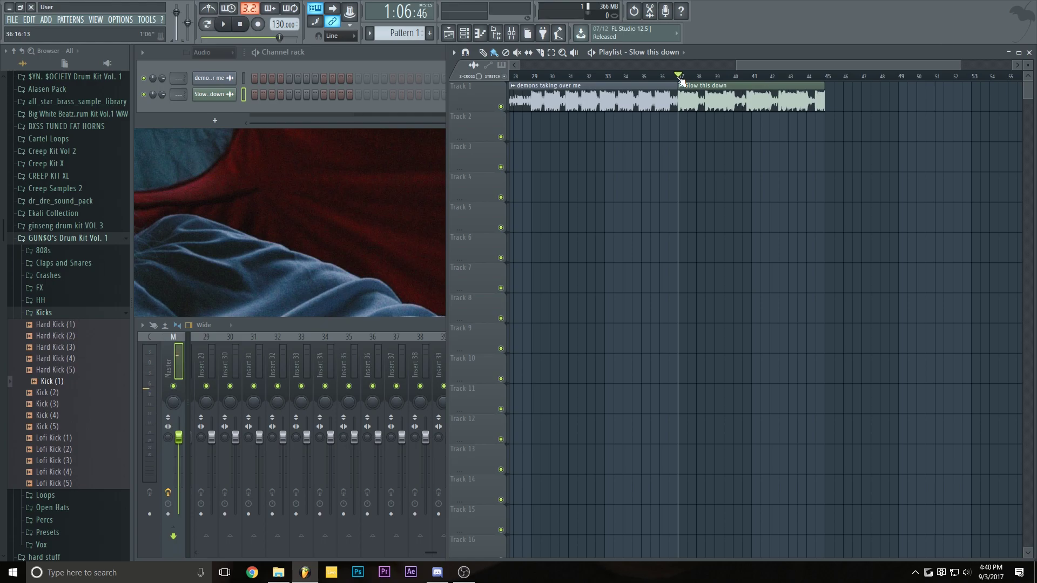
left_click(798, 76)
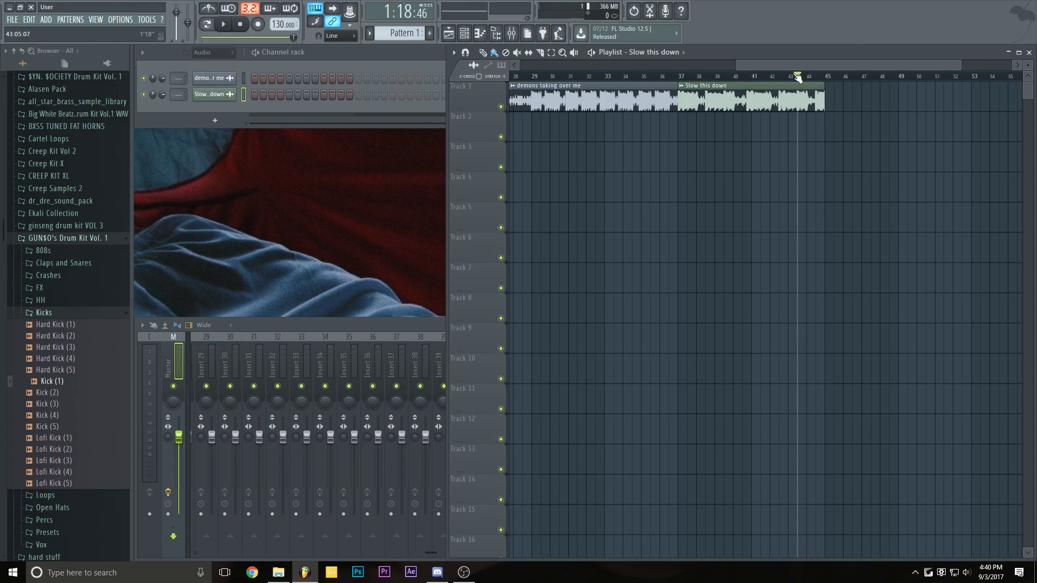
left_click(789, 76)
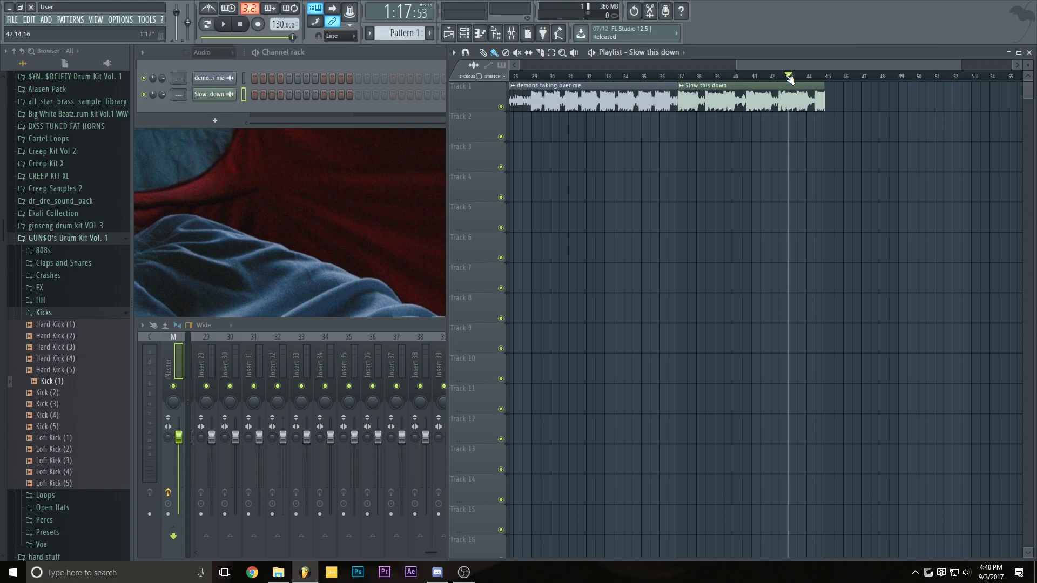
scroll(760, 82, "down", 3)
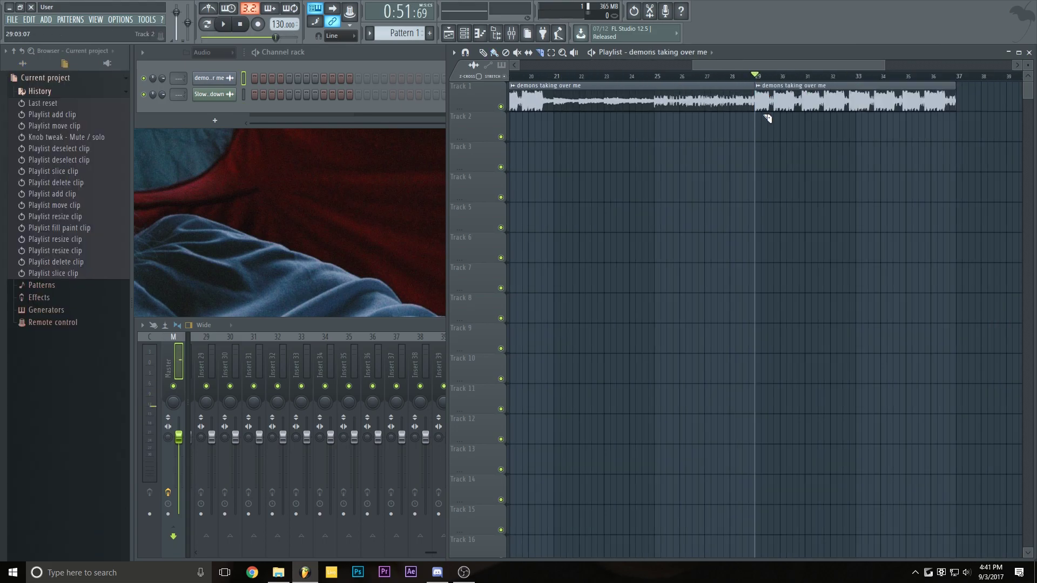
- Slice the second clip near bar 33 and reposition the sliced piece
left_click_drag(853, 91, 854, 143)
left_click(482, 52)
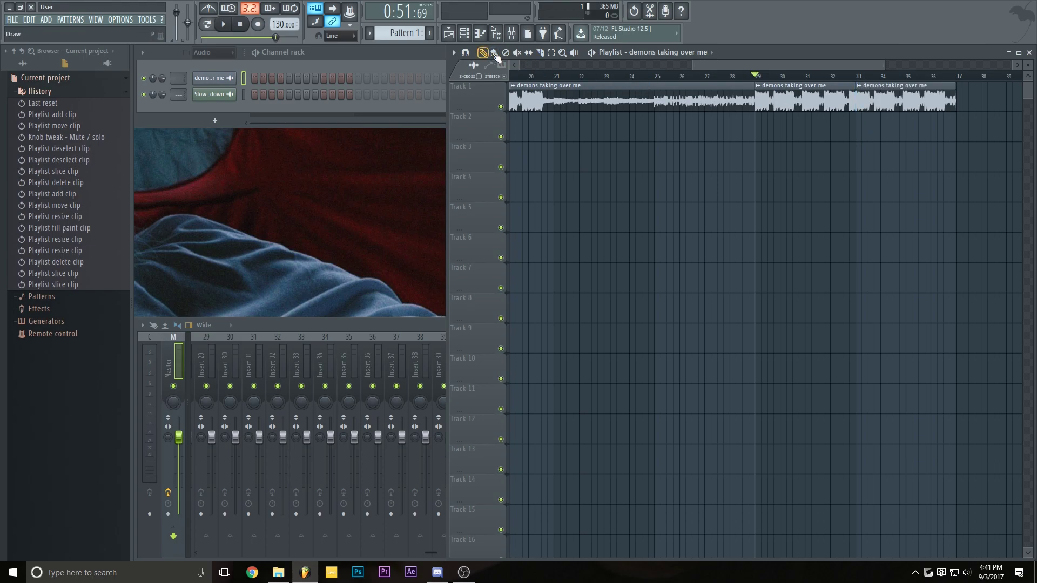
left_click(745, 91)
left_click(745, 92)
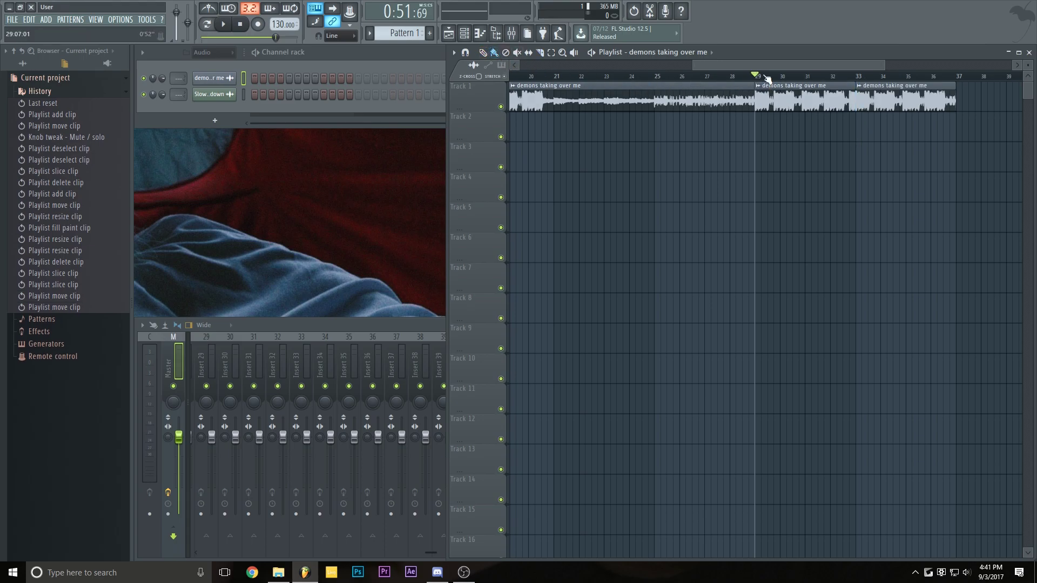
left_click_drag(755, 66, 789, 71)
- Paint two more copies of the slice out to bar 45, then clear the selection
left_click(881, 100)
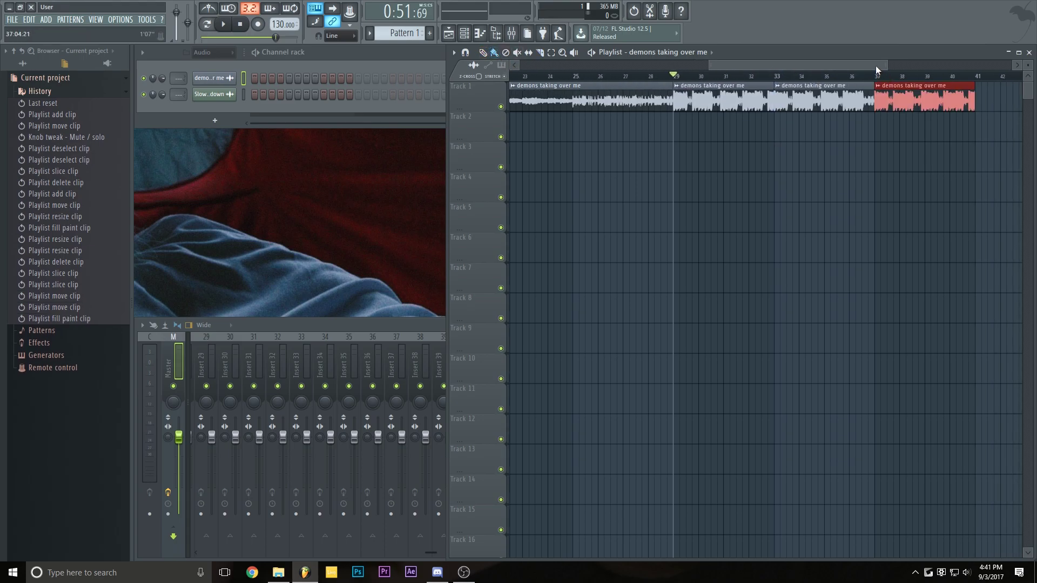
scroll(909, 96, "down", 3)
left_click(901, 97)
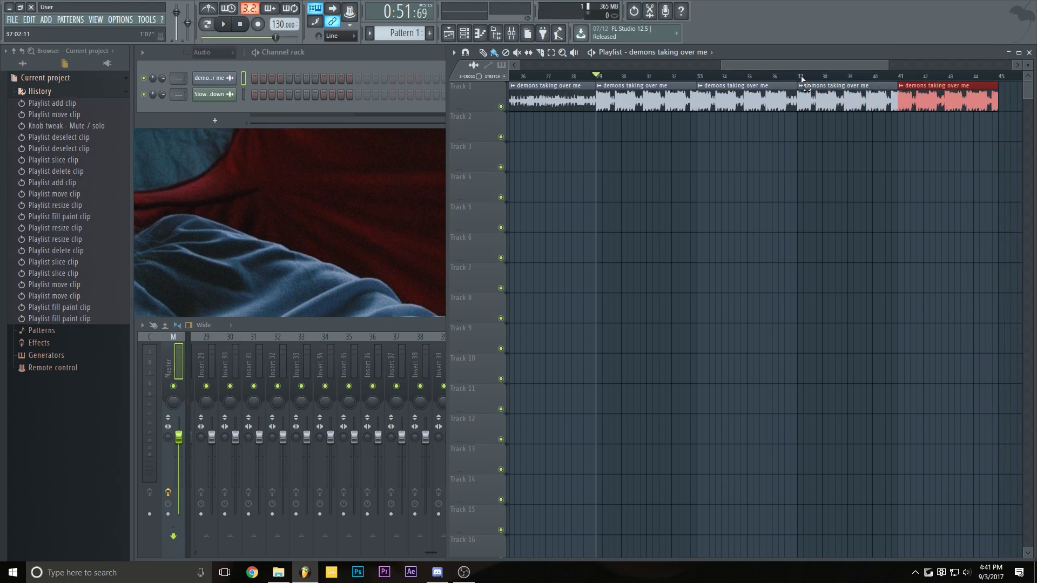
left_click_drag(802, 79, 968, 77)
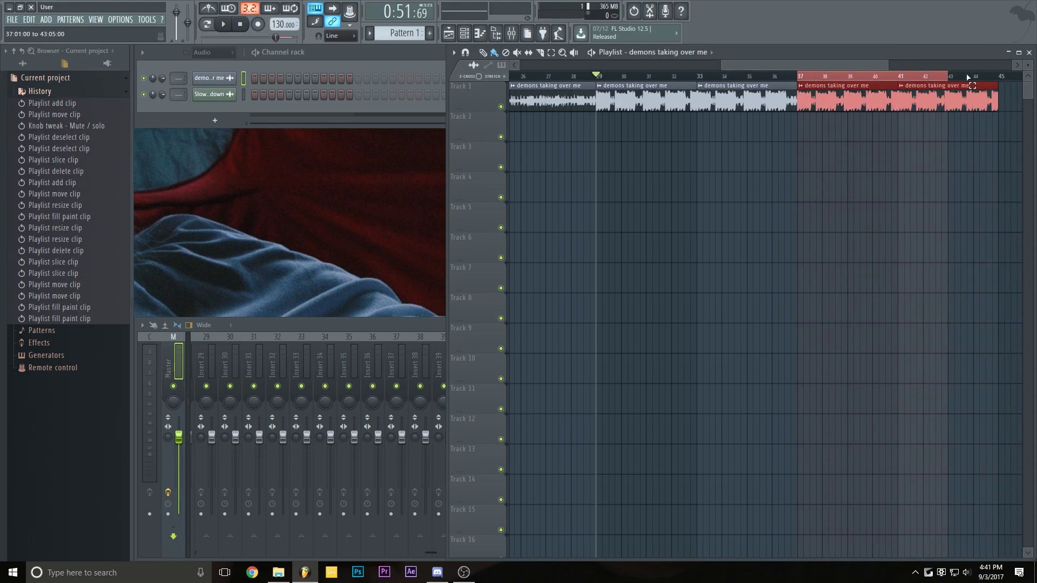
key("ctrl+d")
- Load Gross Beat on the master with the Momentary bank's 1/2 Speed preset
left_click(225, 355)
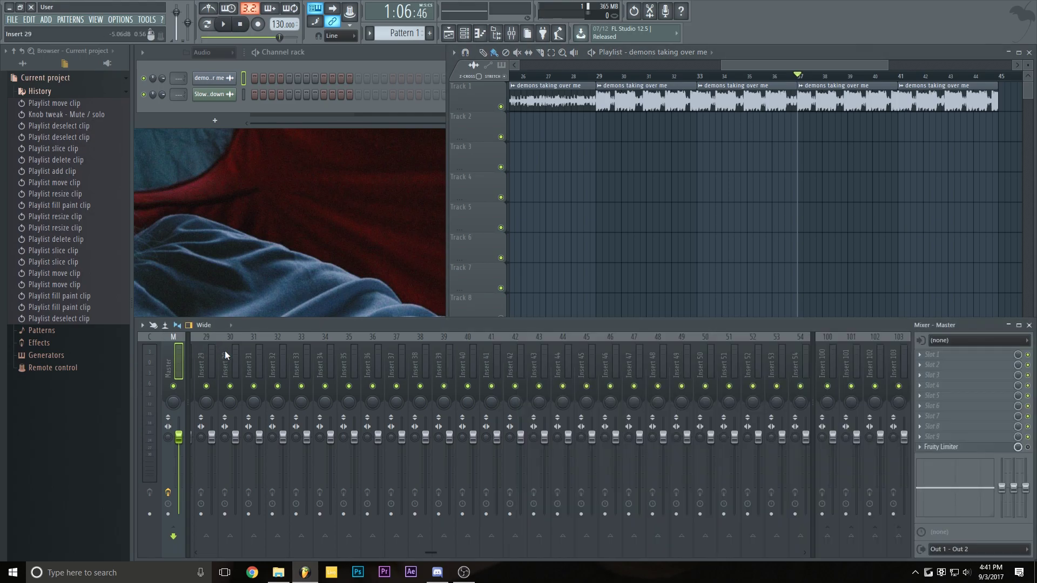
left_click(923, 355)
left_click(859, 25)
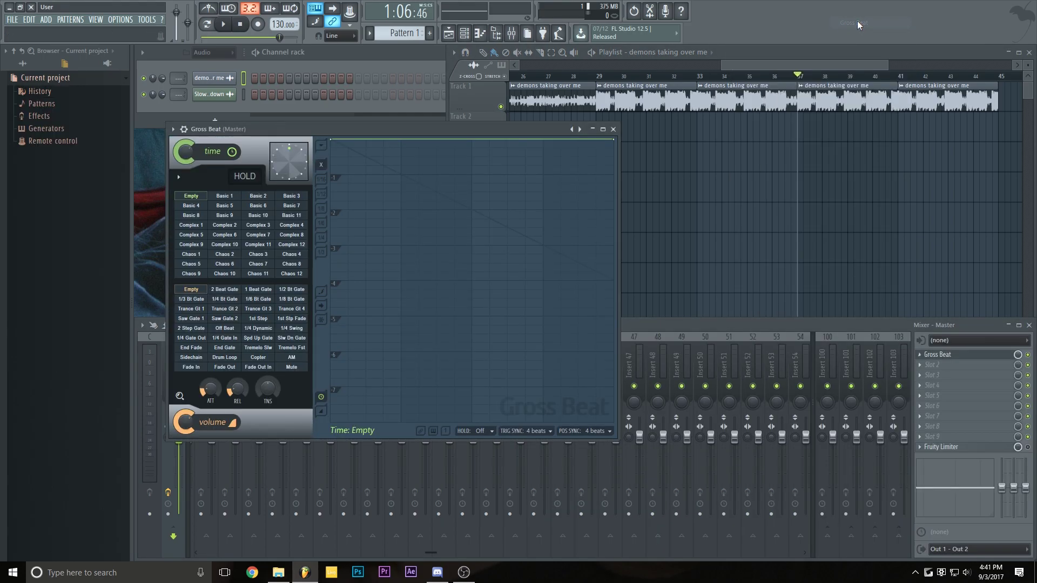
right_click(580, 128)
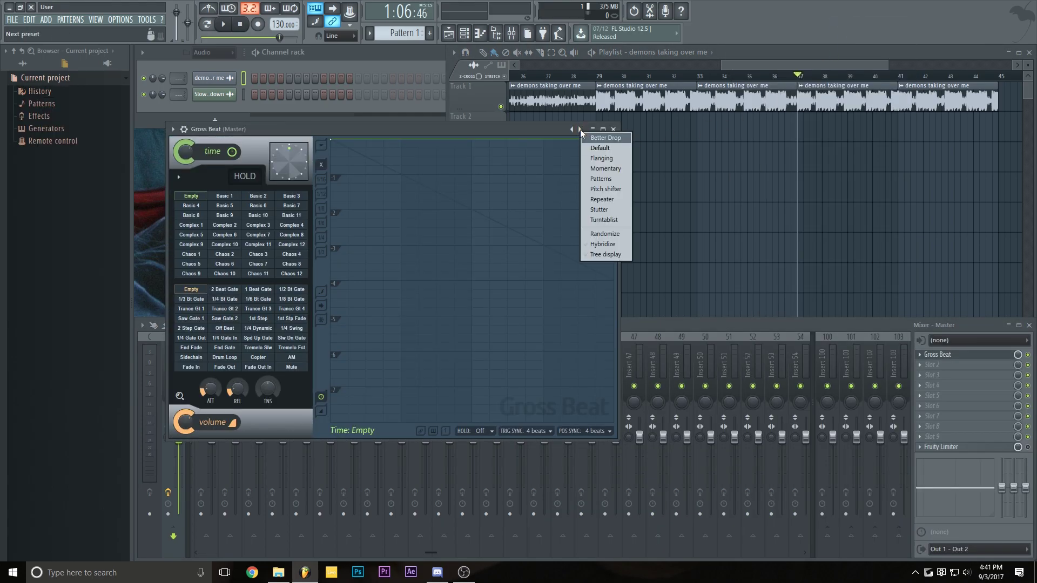
left_click(605, 168)
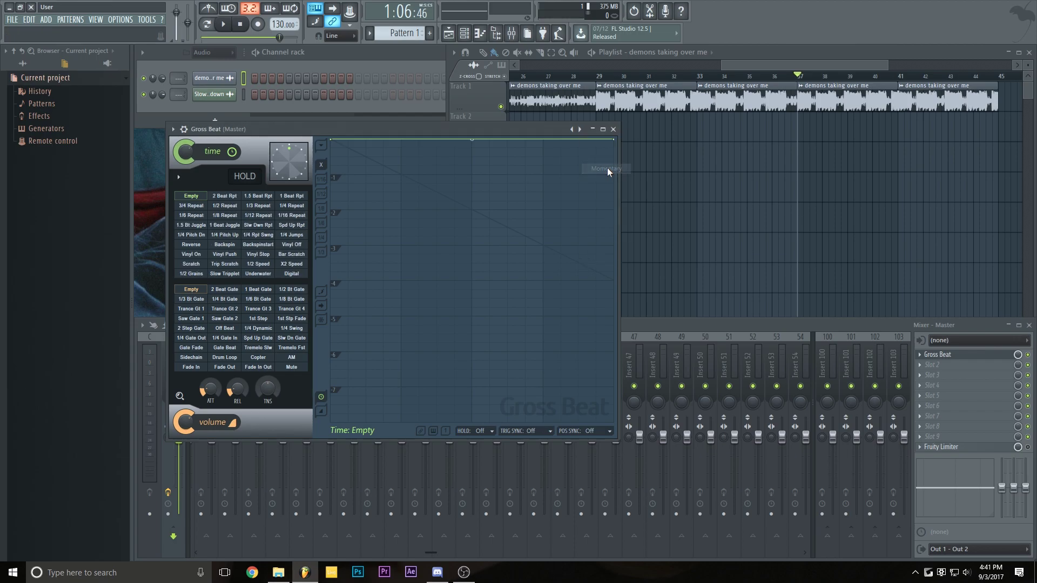
left_click(257, 265)
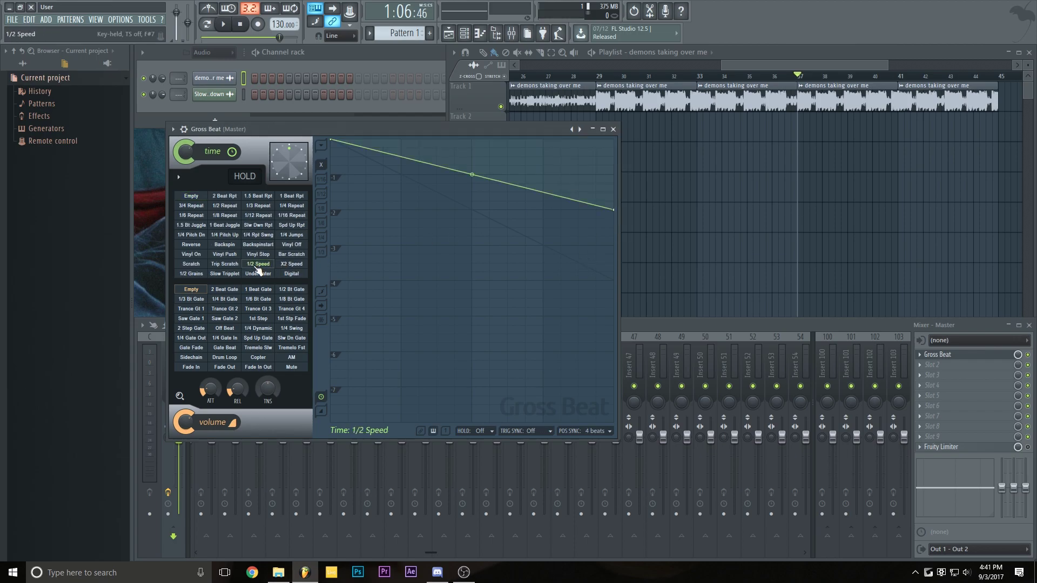
- Create an automation clip for Gross Beat's mix level
left_click(967, 331)
right_click(1017, 354)
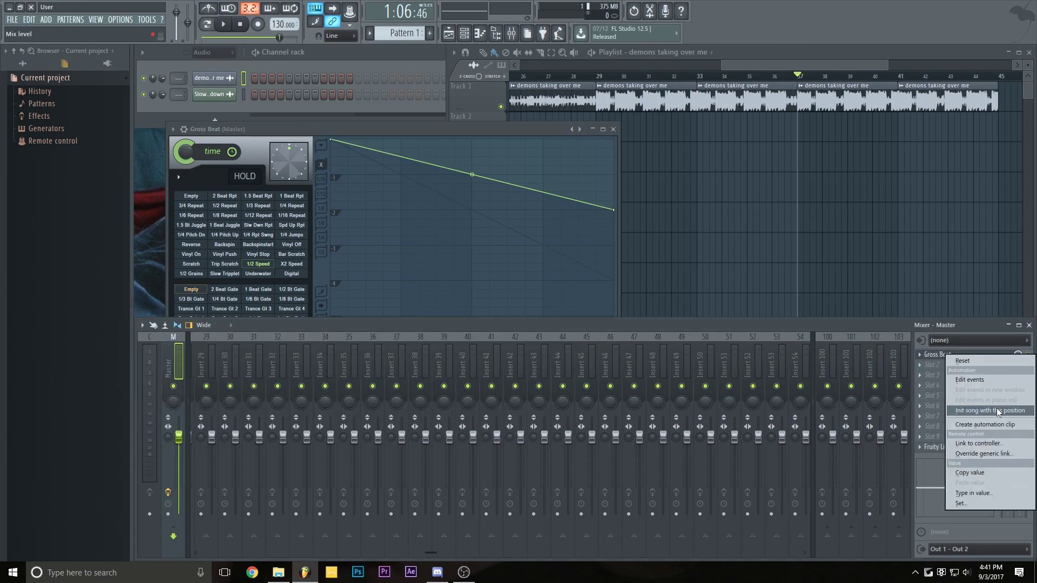
left_click(990, 425)
- Set the mix-level automation to 0% before bar 37 and 100% after, extending it to bar 45
scroll(719, 113, "down", 2)
left_click(524, 142)
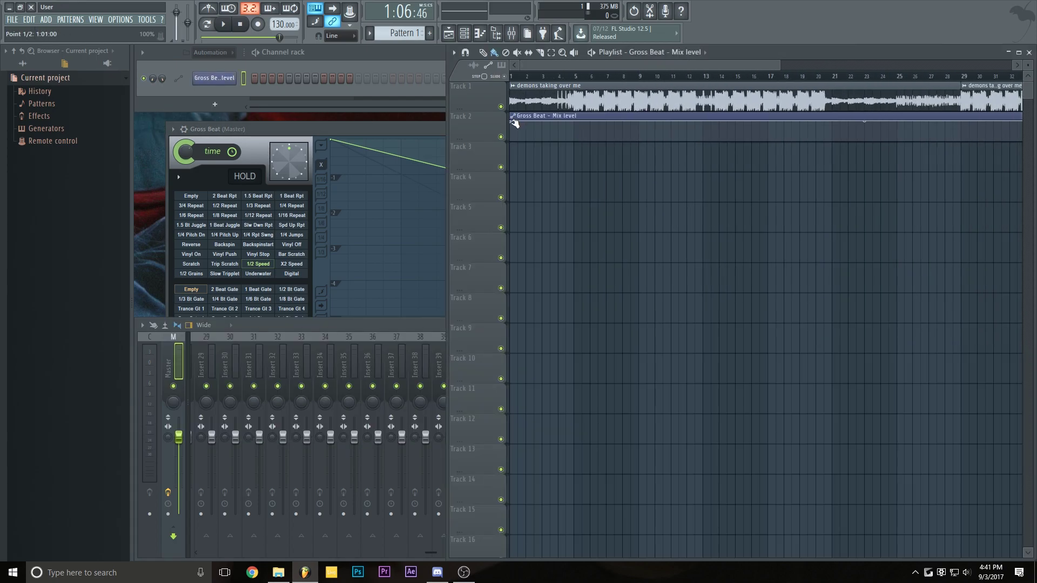
left_click_drag(621, 65, 826, 66)
right_click(753, 137)
left_click_drag(752, 137, 752, 150)
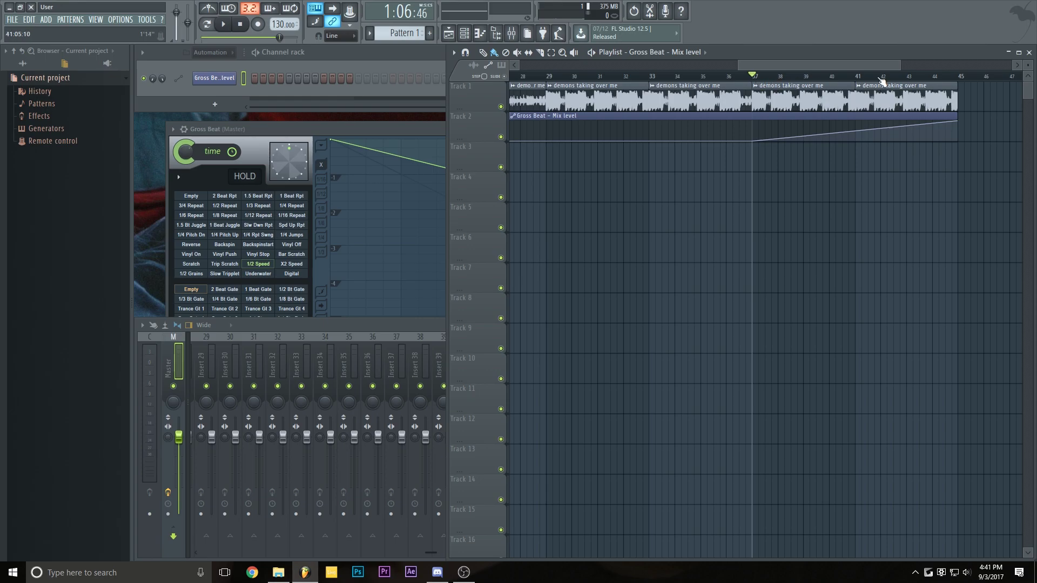
left_click_drag(777, 142, 752, 115)
left_click_drag(932, 116, 957, 118)
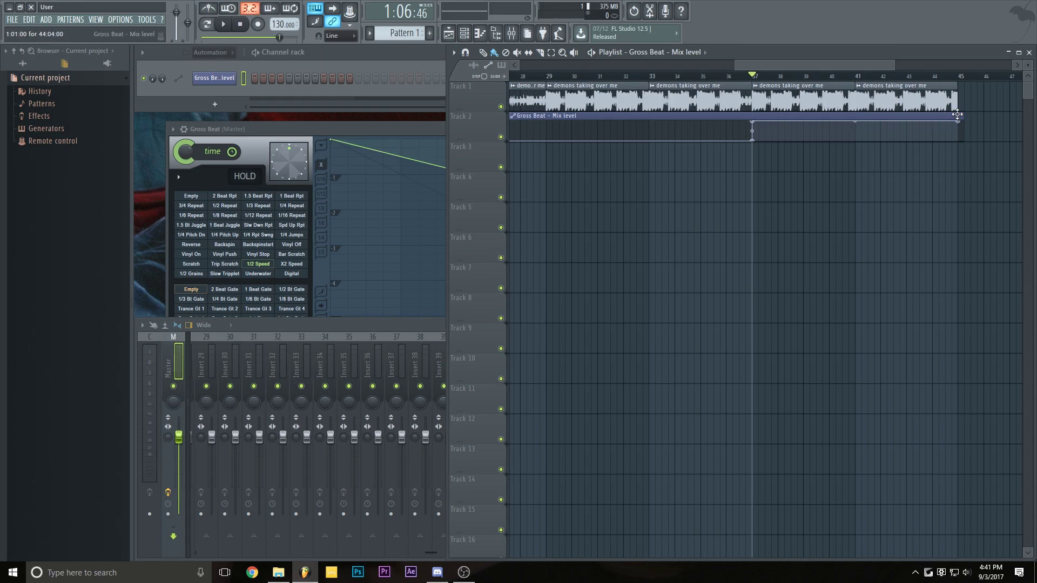
scroll(713, 86, "down", 1)
left_click(705, 76)
key("space")
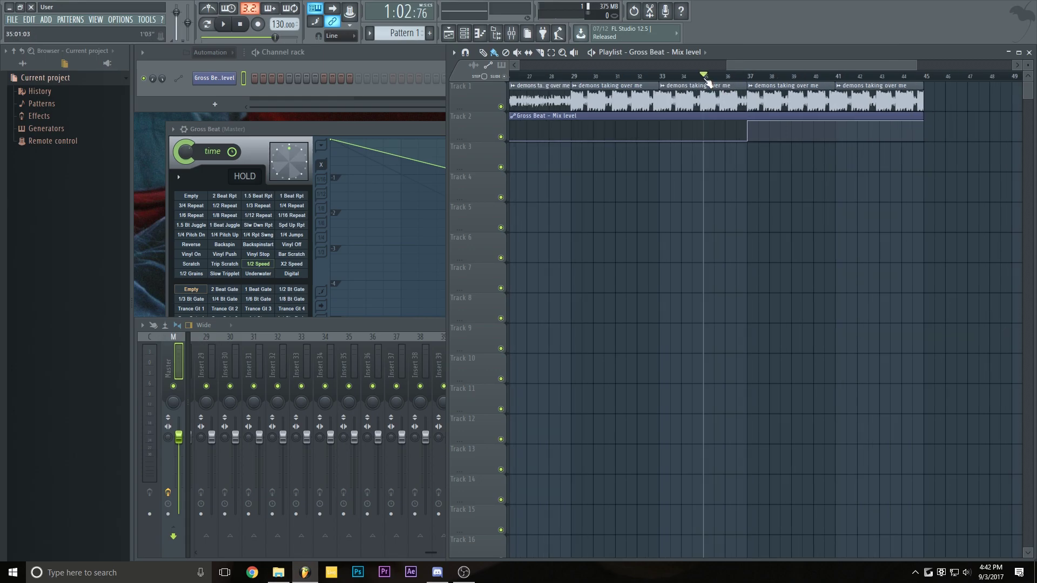
scroll(711, 83, "up", 1)
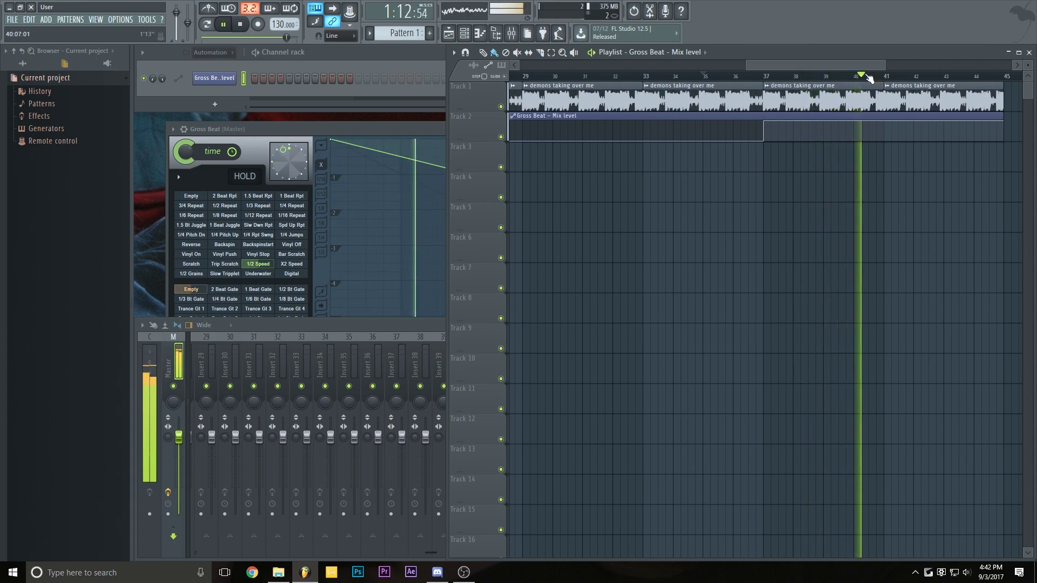
key("space")
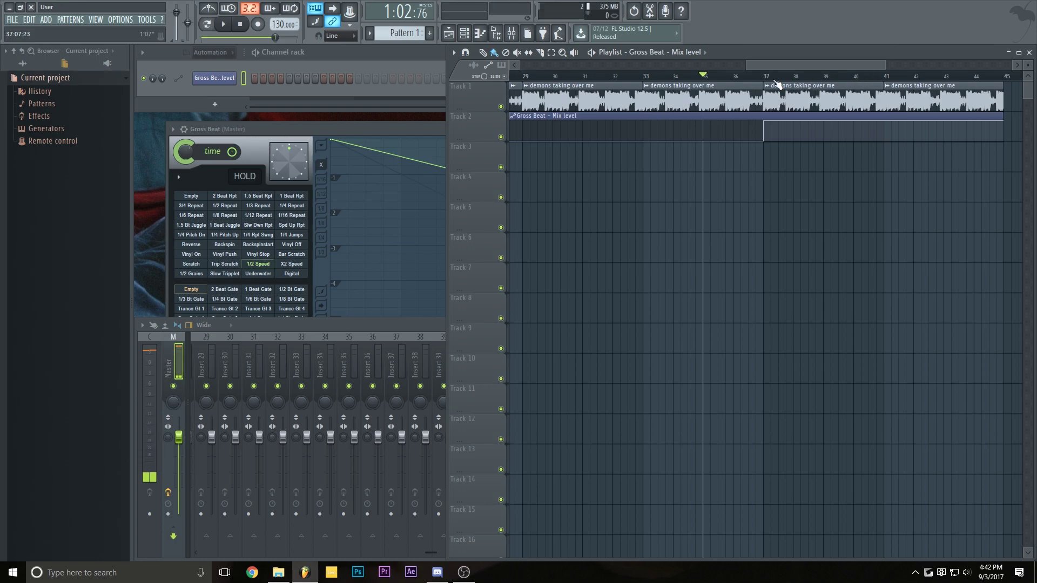
left_click(767, 76)
scroll(767, 76, "up", 3)
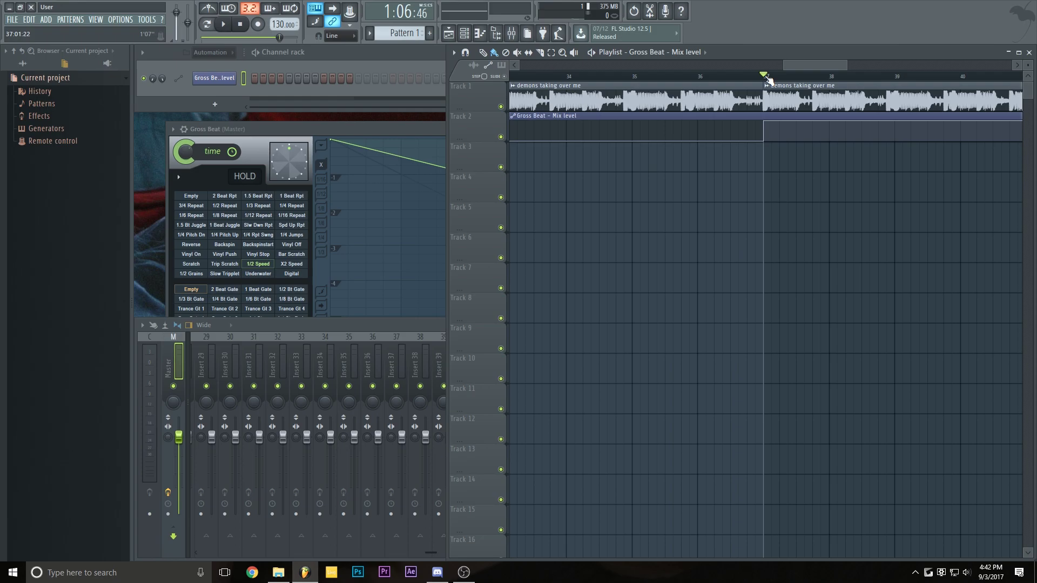
- Close the Gross Beat window
scroll(768, 79, "down", 3)
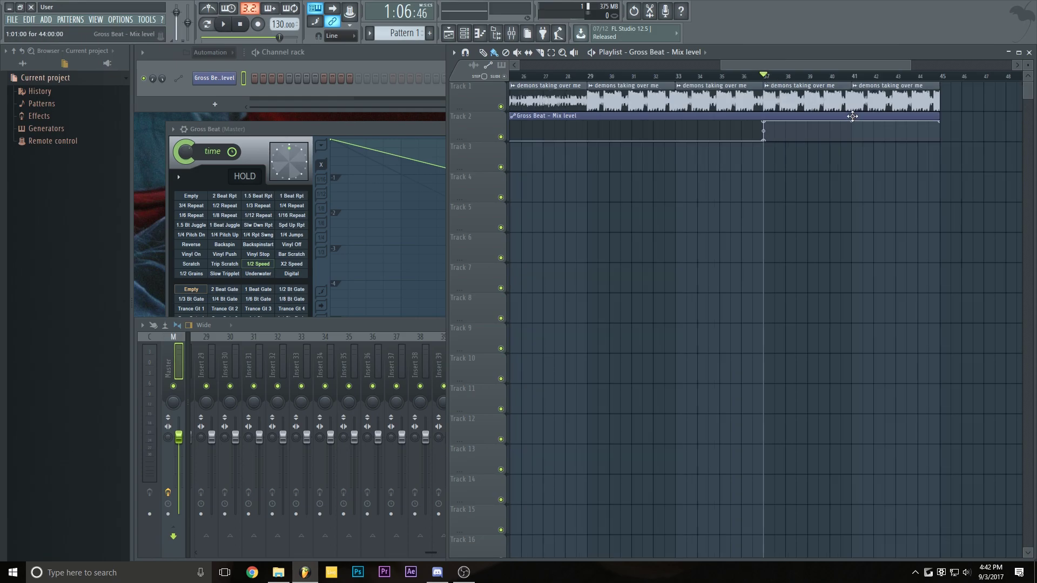
left_click_drag(371, 129, 345, 117)
left_click(582, 121)
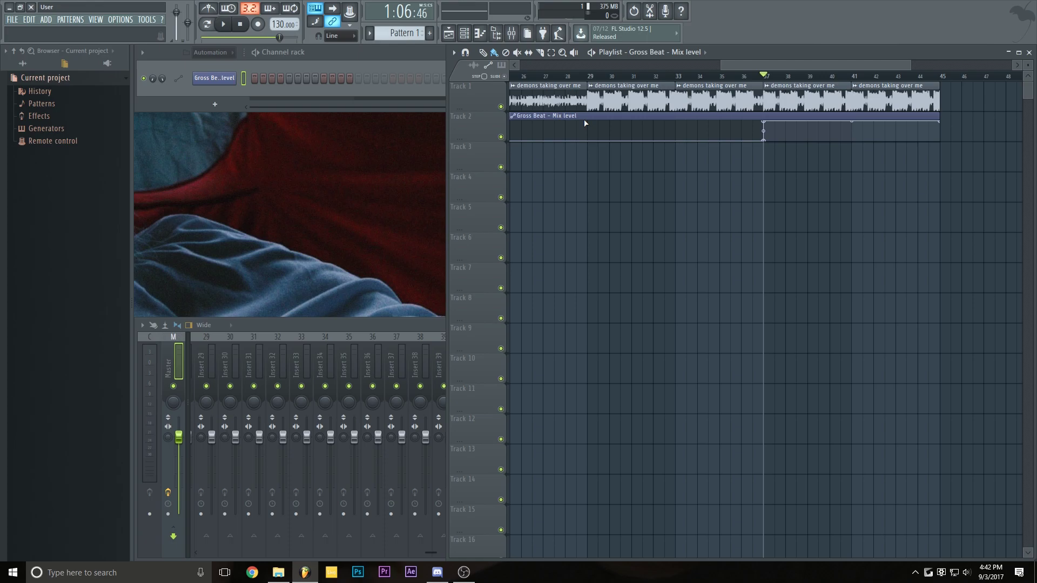
- Play from bar 37 to hear the half-speed effect, then stop
scroll(756, 80, "up", 3)
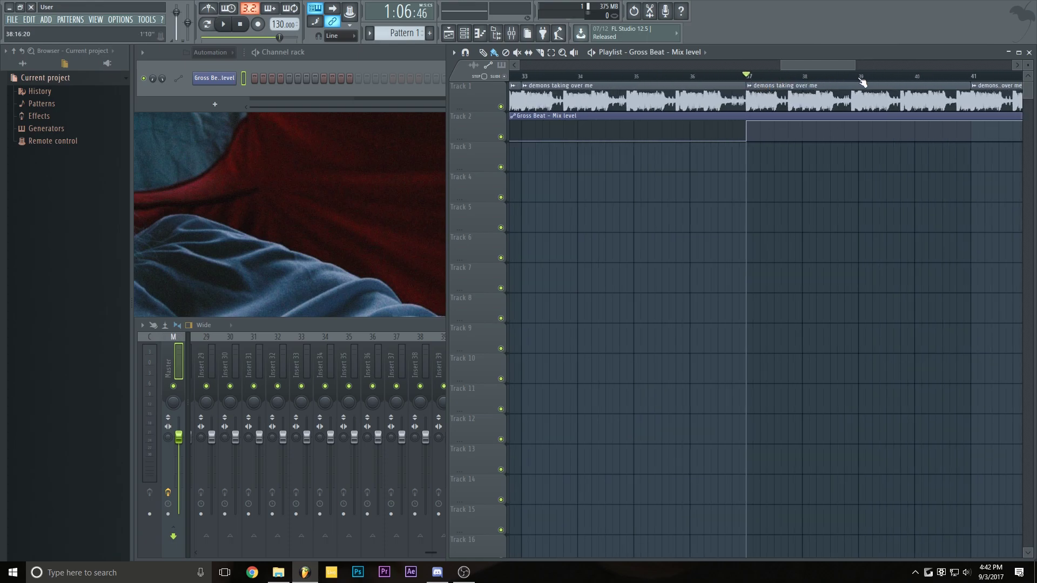
key("space")
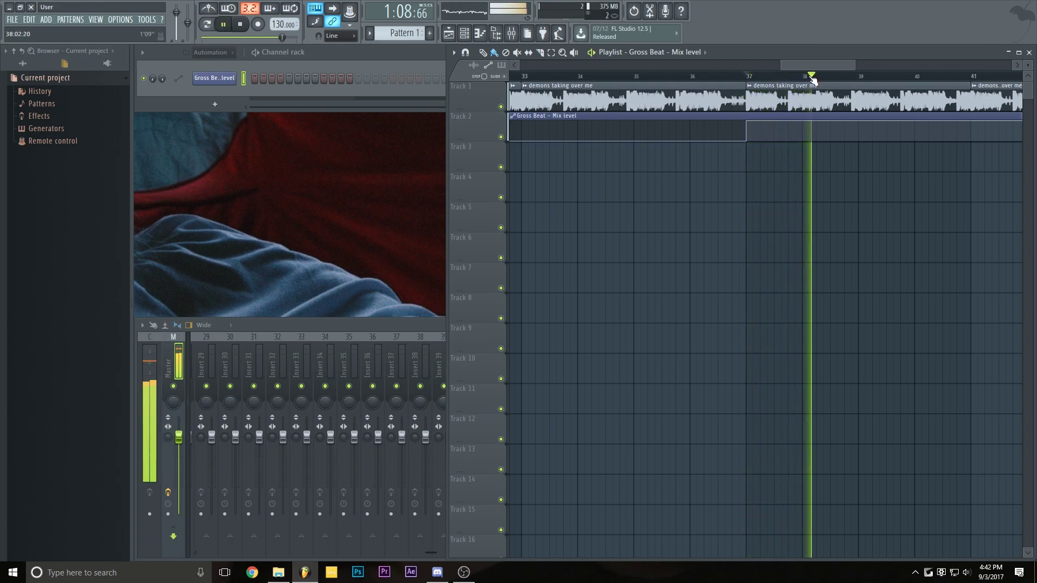
key("space")
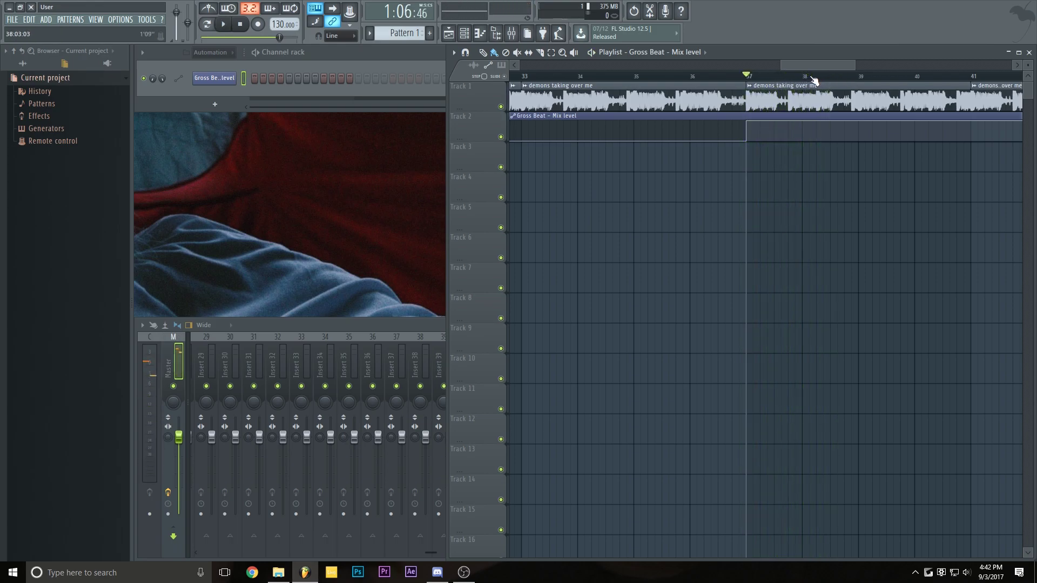
scroll(801, 78, "down", 5)
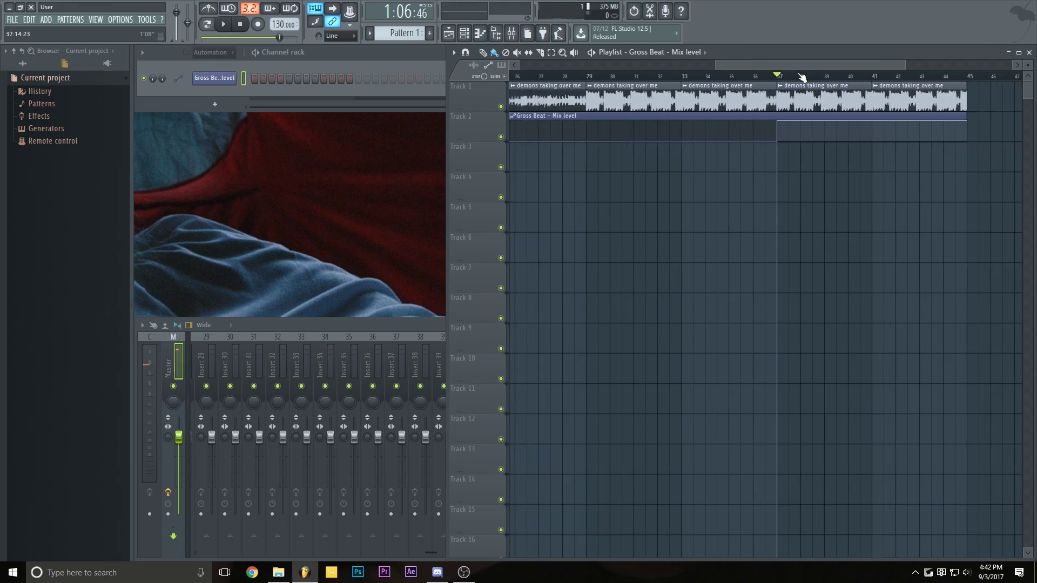